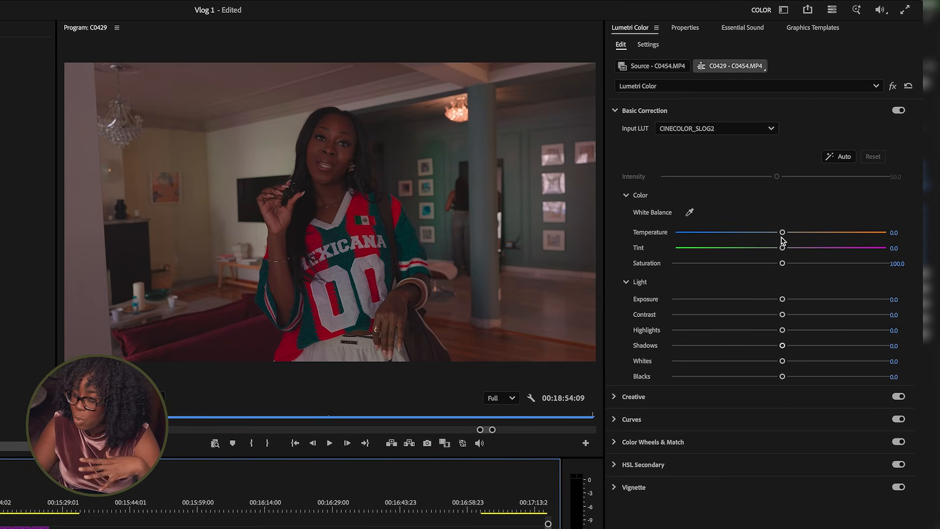
- Set exposure to 0.7, temperature -9.1, tint -6.5, contrast 8.6, highlights 21.7, shadows -4.4, whites 18.0 and blacks -3.9 in Basic Correction
left_click_drag(783, 300, 795, 300)
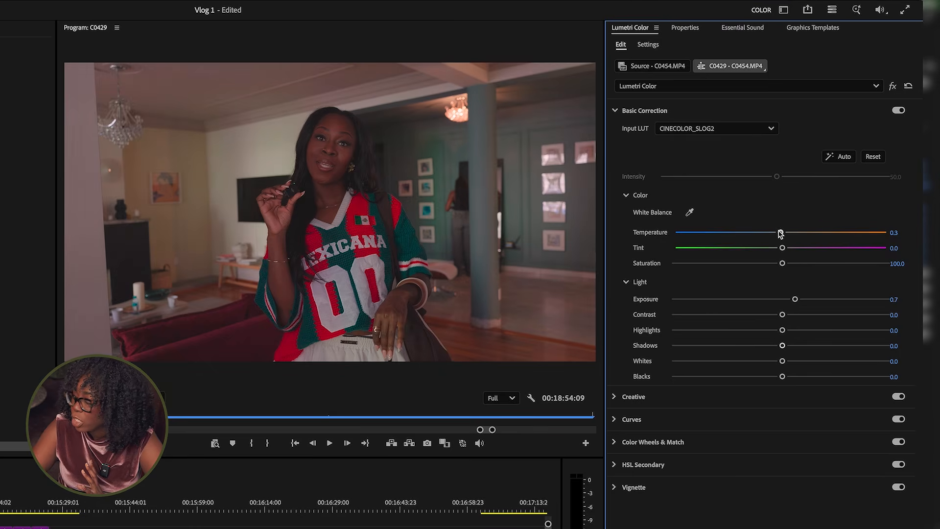
mouse_move(782, 233)
left_mouse_down()
mouse_move(768, 234)
mouse_move(778, 233)
mouse_move(771, 233)
mouse_move(776, 250)
left_mouse_up()
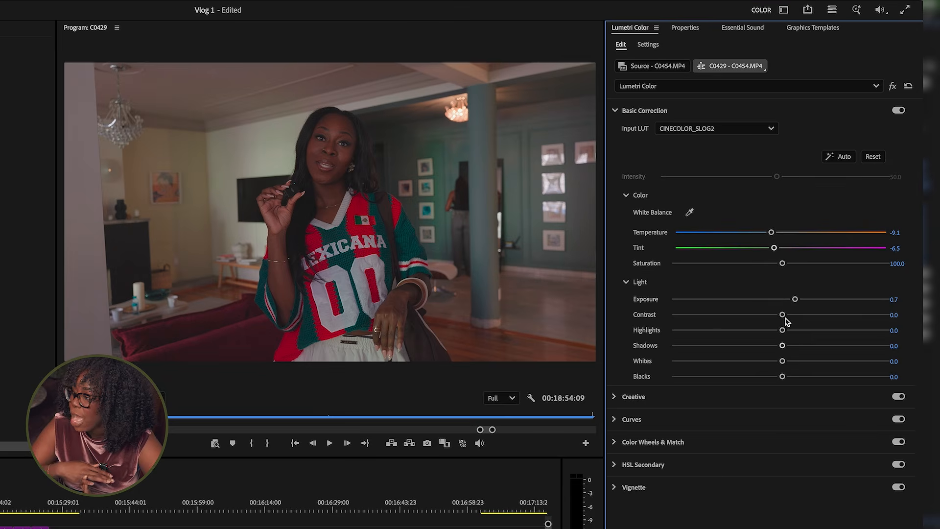
left_click_drag(783, 315, 777, 377)
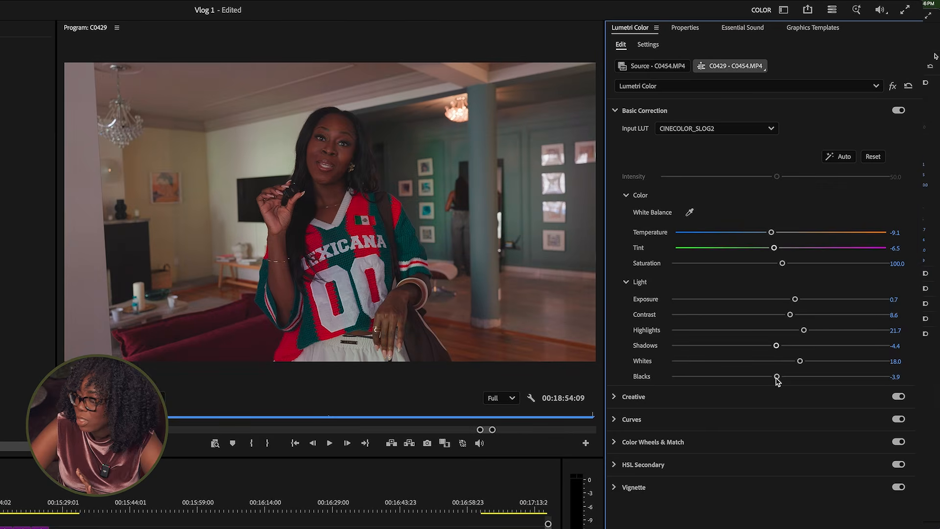
- Try the creative looks Fuji ETERNA 250D Fuji 3510 and Fuji ETERNA 250D Kodak 2395 on the clip, reducing the look's intensity
left_click(615, 112)
left_click(614, 133)
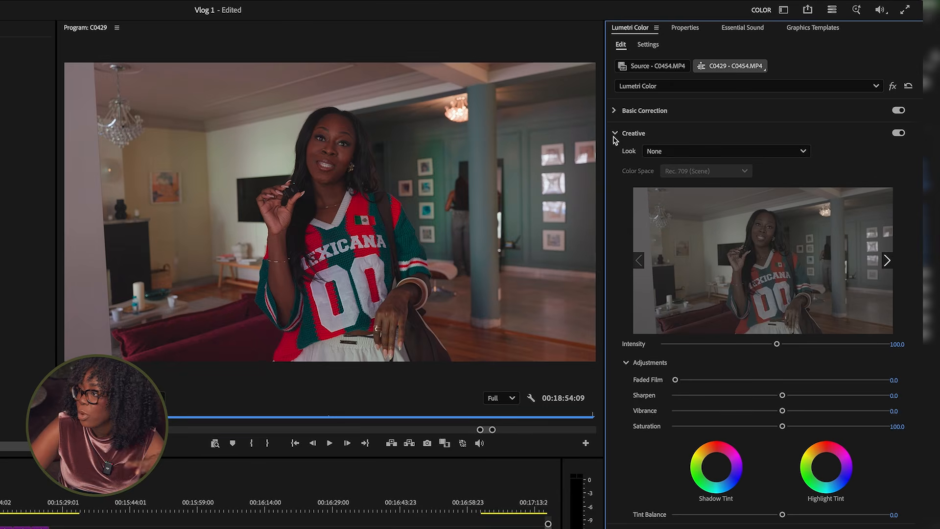
left_click(675, 152)
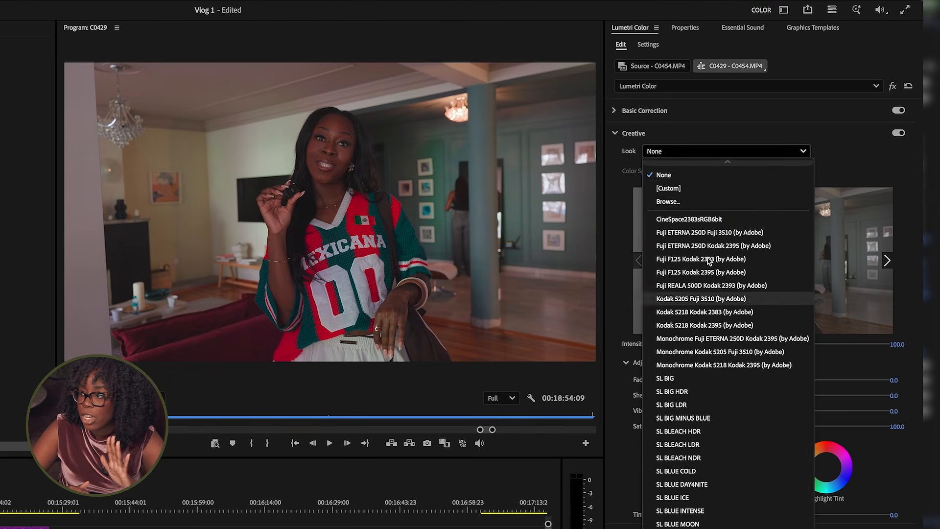
left_click(704, 232)
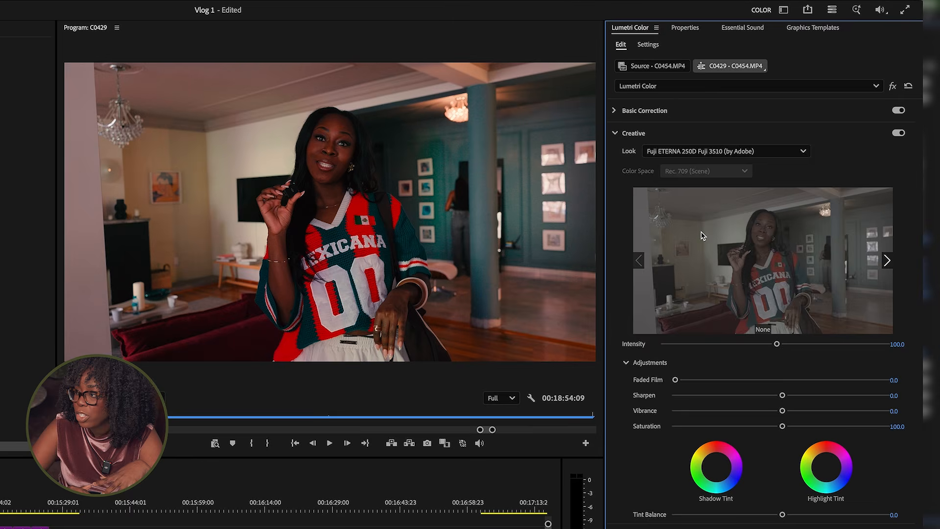
left_click(699, 154)
left_click(697, 195)
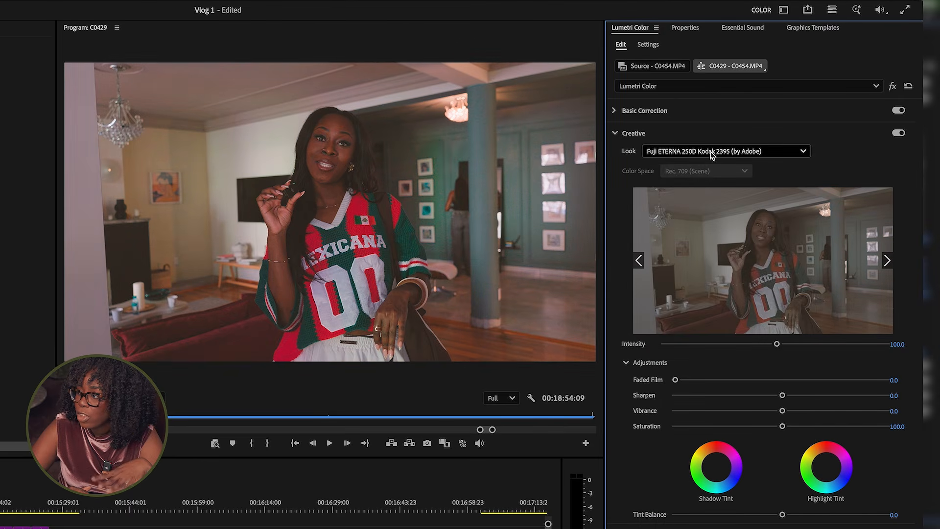
left_click(710, 153)
left_click(839, 183)
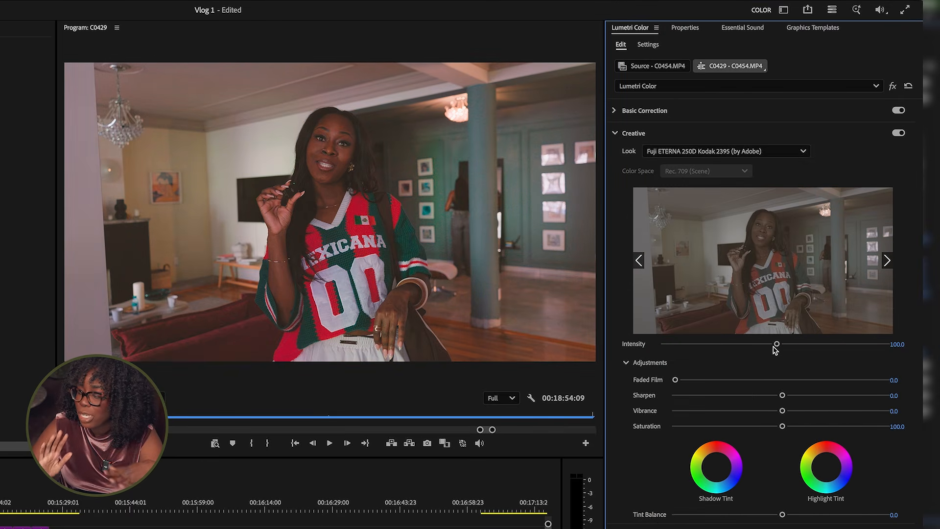
left_click_drag(777, 345, 692, 347)
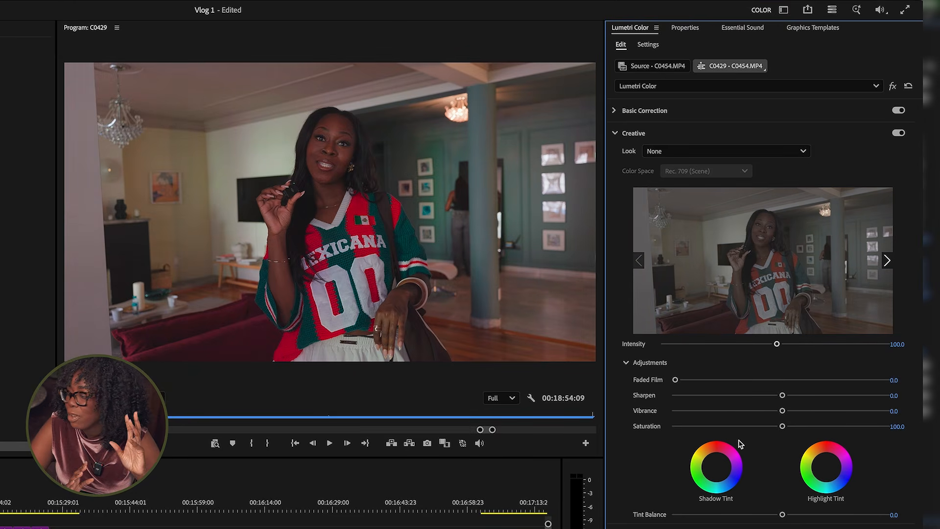
- Tint the shadows toward yellow-green and the highlights slightly toward red, with tint balance at -2.3 and faded film at 2.1
left_click(709, 468)
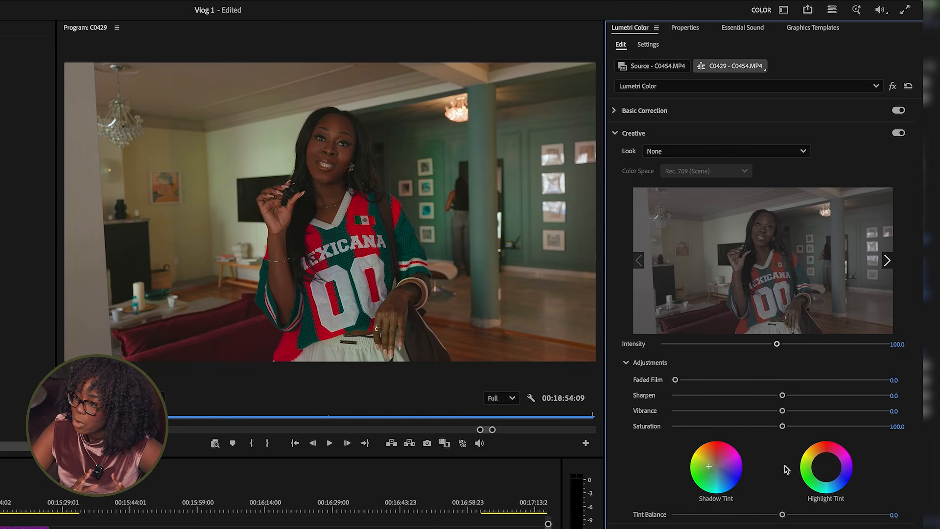
left_click(818, 462)
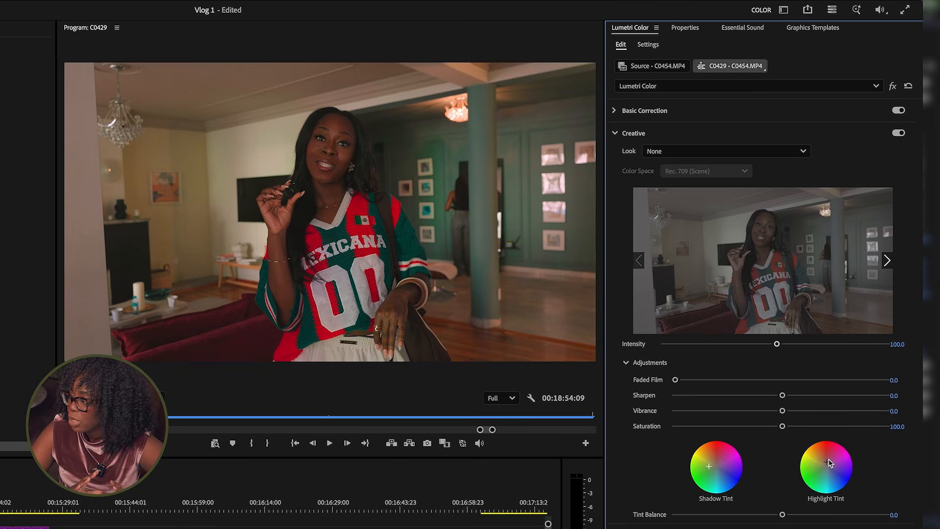
left_click_drag(829, 460, 828, 466)
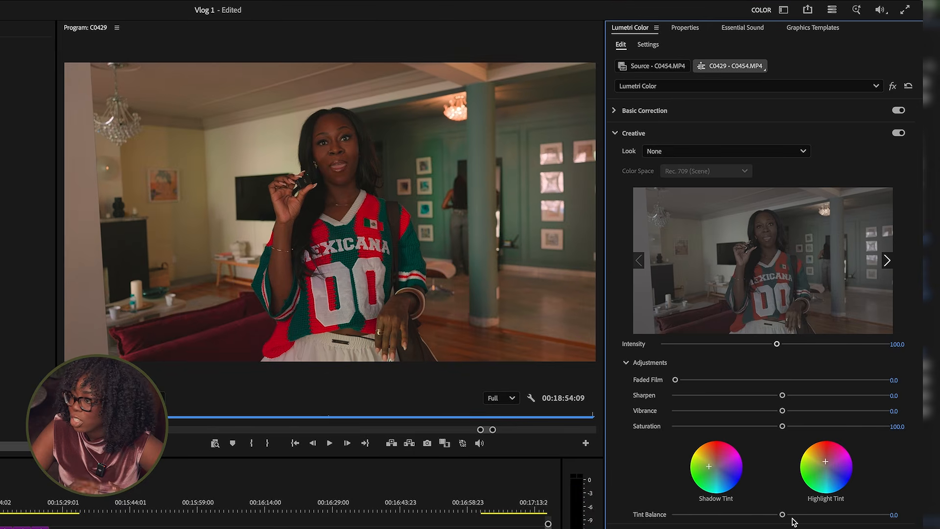
mouse_move(783, 515)
left_mouse_down()
mouse_move(682, 515)
mouse_move(796, 513)
mouse_move(779, 514)
left_mouse_up()
left_click_drag(675, 380, 680, 382)
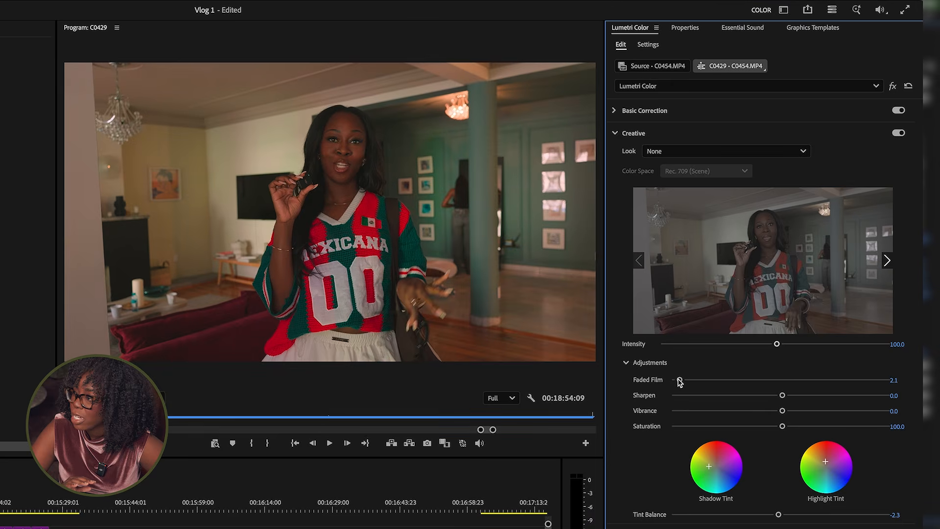
- Refine the Basic Correction with exposure 0.9, contrast 18.0, highlights 24.8 and whites 21.1
left_click(614, 110)
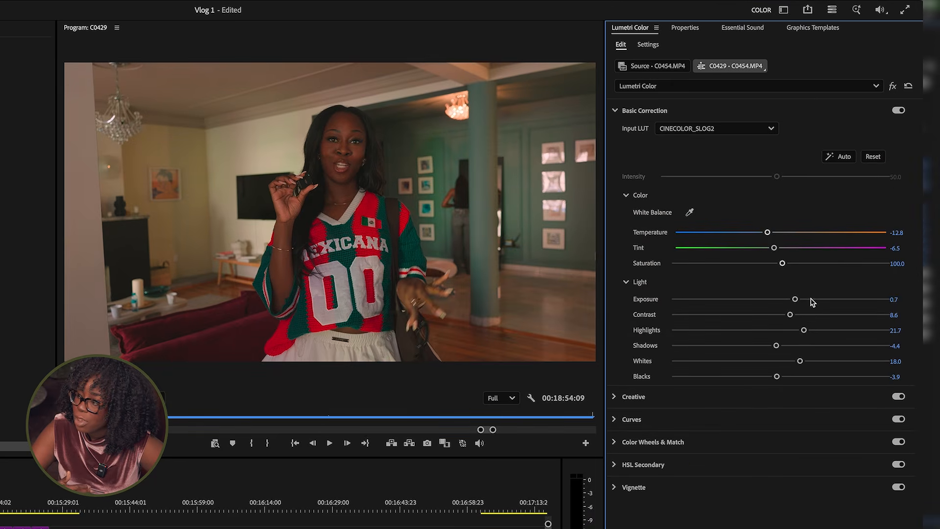
left_click_drag(795, 299, 803, 361)
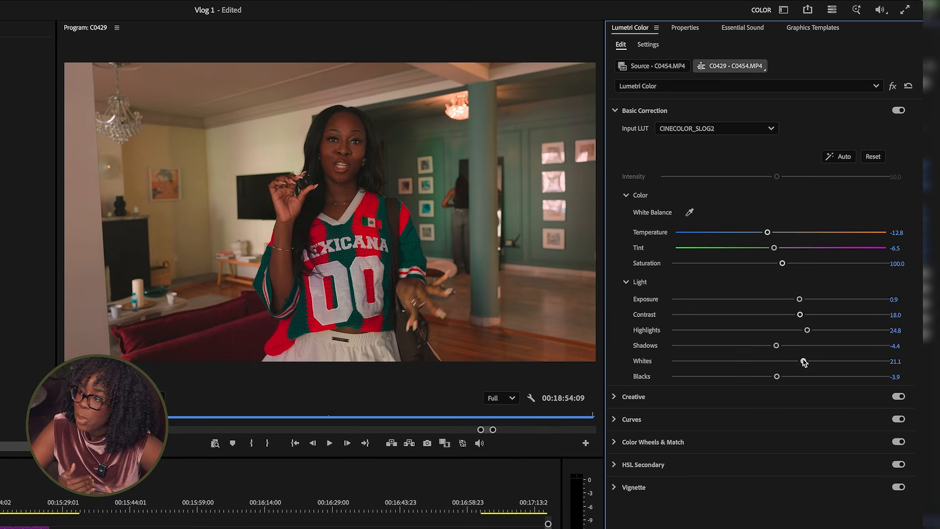
left_click(615, 110)
- Compare the clip before and after grading by switching the Creative and Basic Correction adjustments off and on again
left_click(898, 133)
left_click(899, 110)
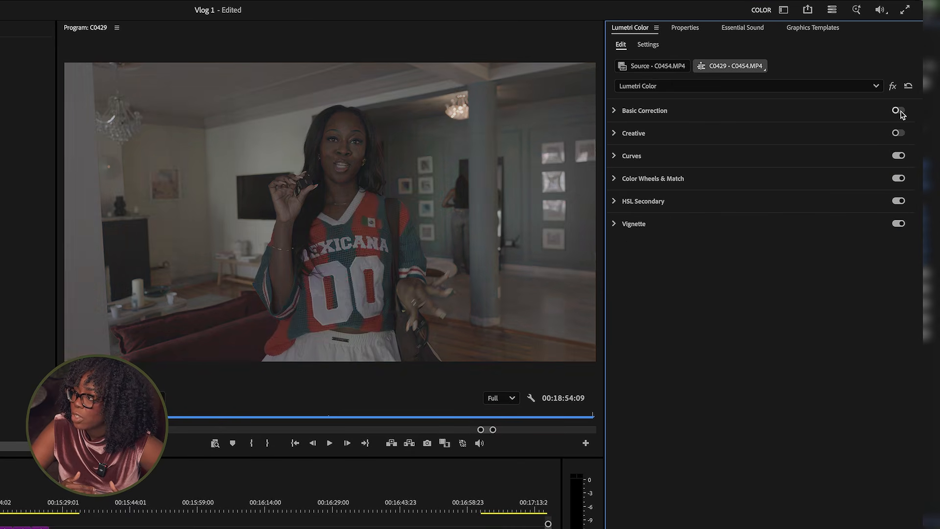
left_click(899, 111)
left_click(899, 133)
left_click(899, 134)
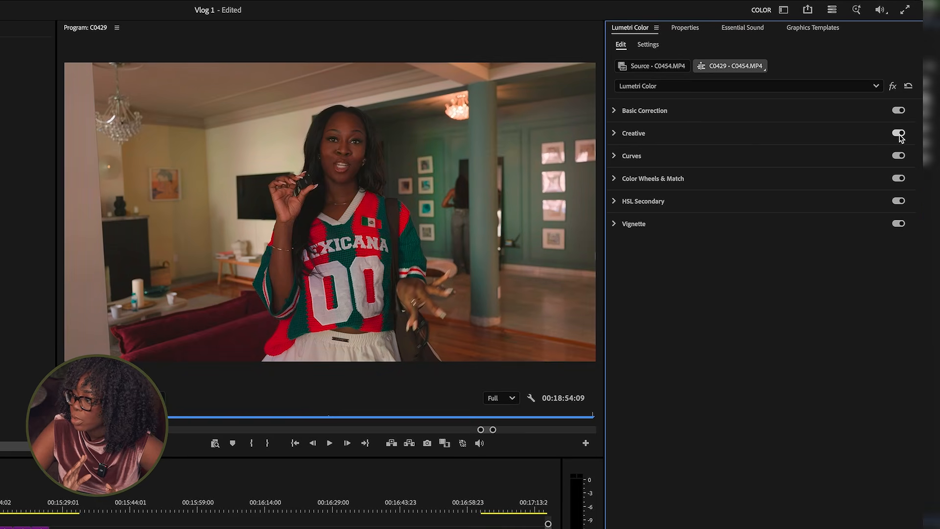
- Add three points to the white RGB curve, slightly lowering the highlights, raising the midtones and lowering the shadows
left_click(862, 156)
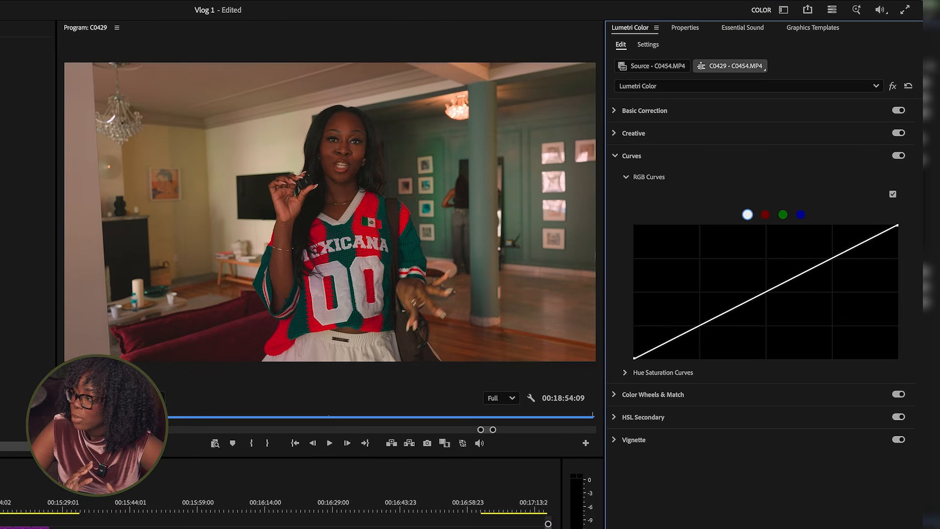
left_click(830, 260)
left_click(770, 290)
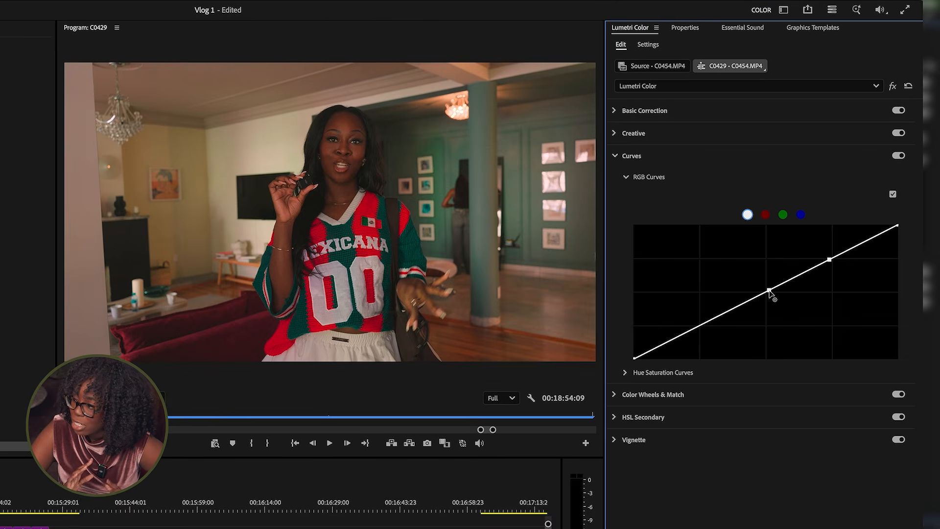
left_click(696, 326)
left_click_drag(830, 260, 831, 263)
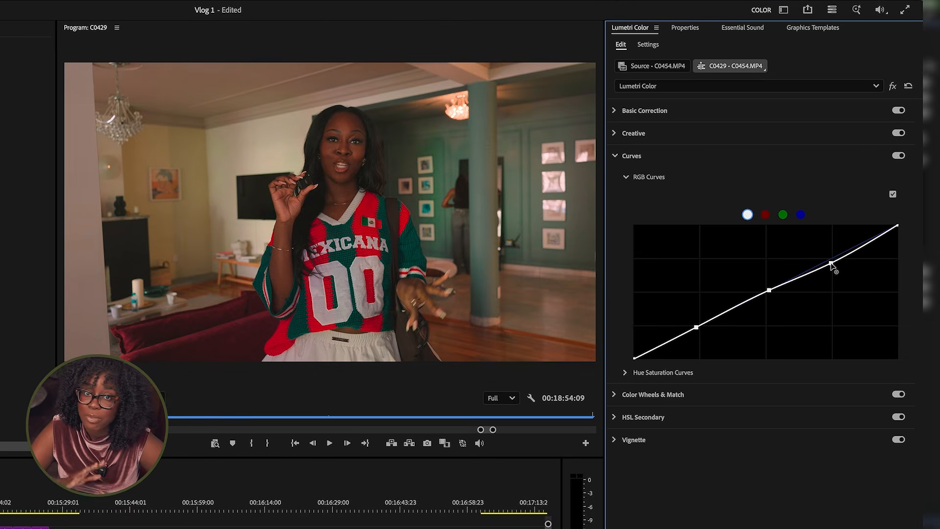
left_click_drag(773, 292, 771, 289)
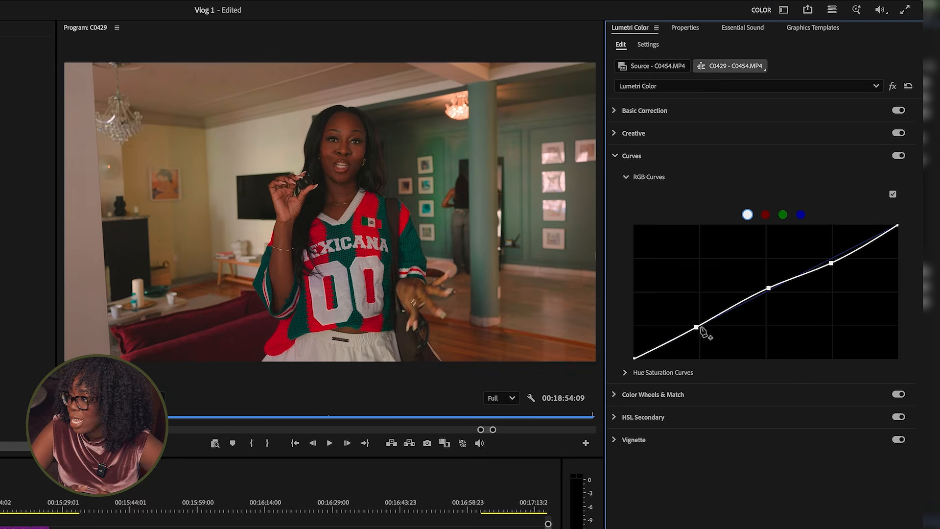
left_click_drag(697, 327, 697, 332)
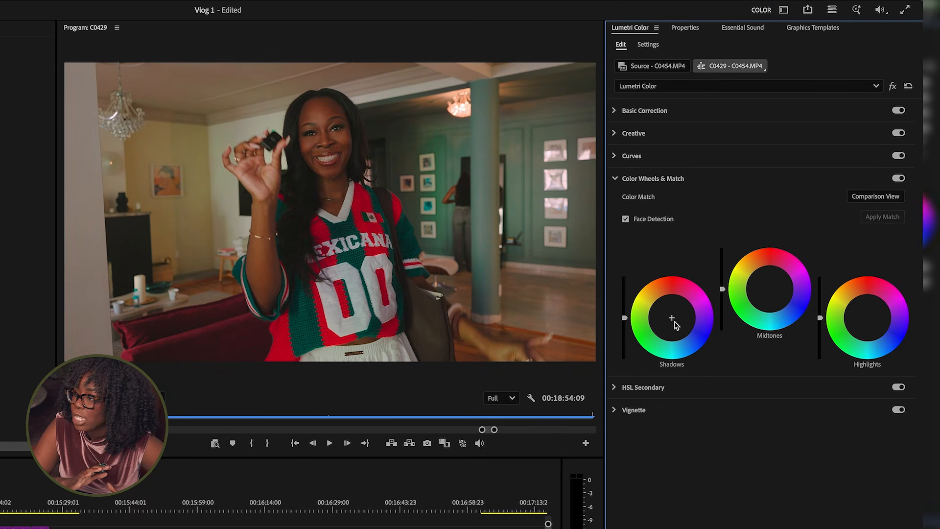
- Shift the shadows colour wheel slightly toward orange-red, nudge the midtones and highlights wheels, and fine-tune the exposure slightly downward
left_click_drag(673, 324, 669, 331)
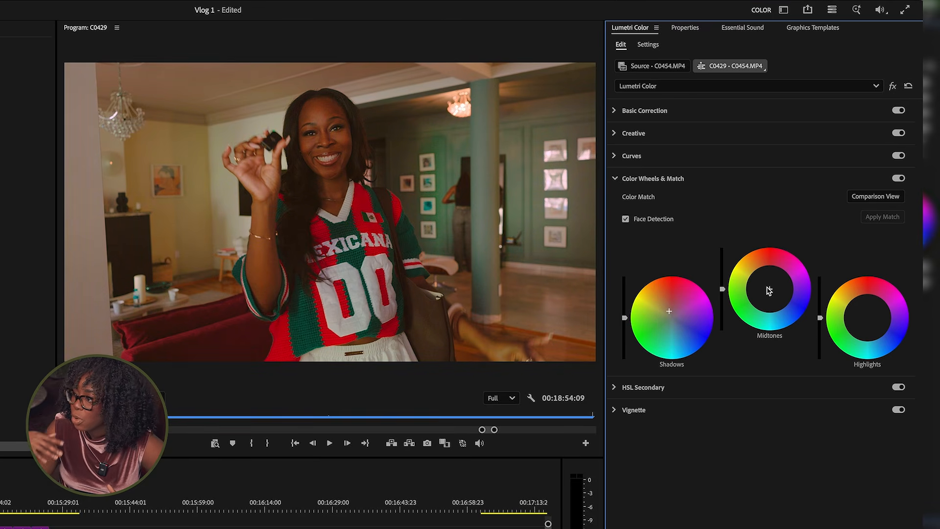
left_click_drag(771, 288, 766, 284)
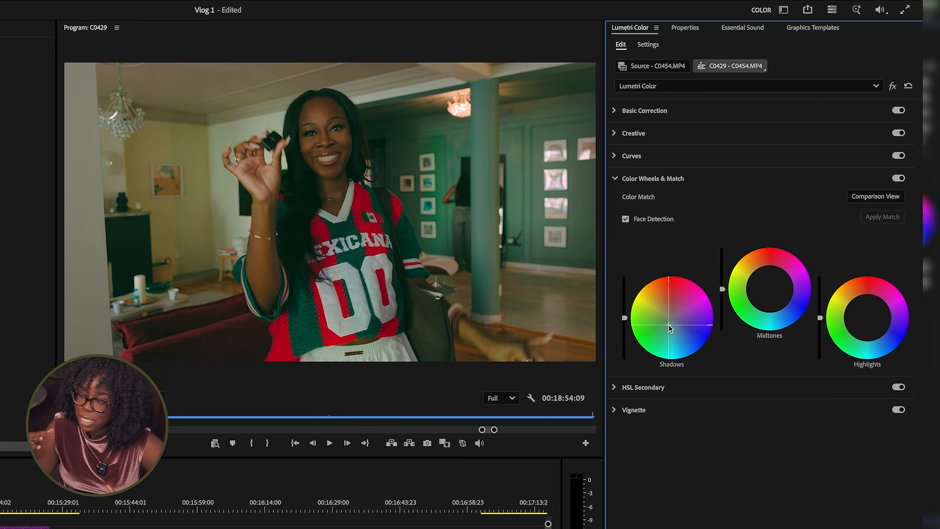
left_click_drag(668, 324, 658, 312)
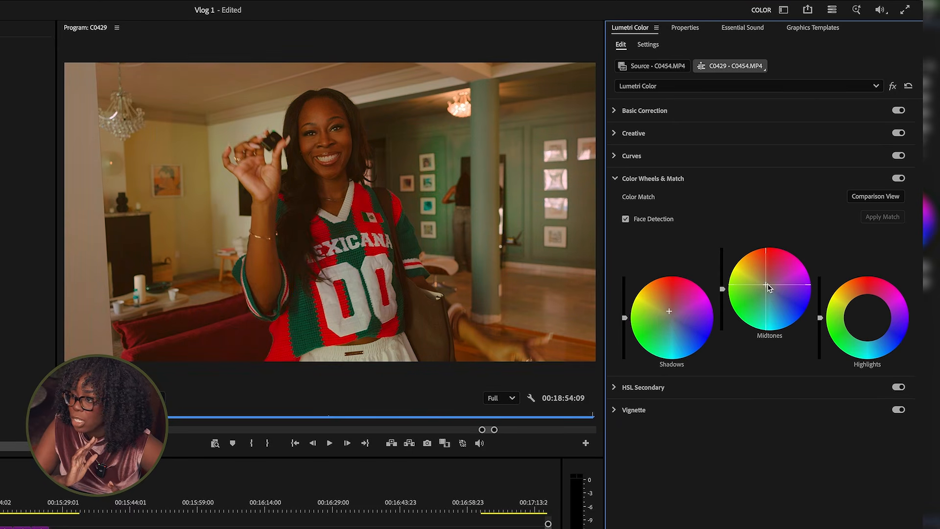
left_click_drag(768, 283, 768, 290)
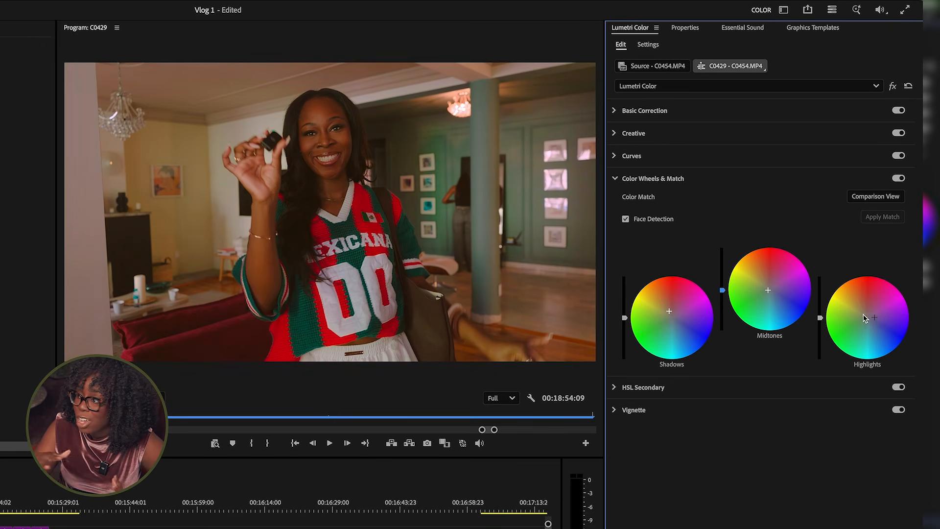
left_click_drag(865, 318, 864, 315)
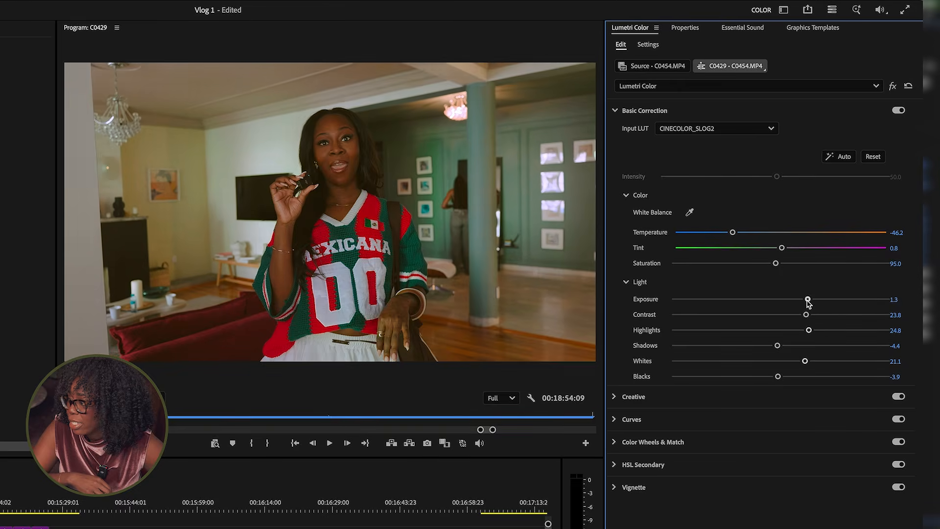
left_click_drag(807, 300, 804, 299)
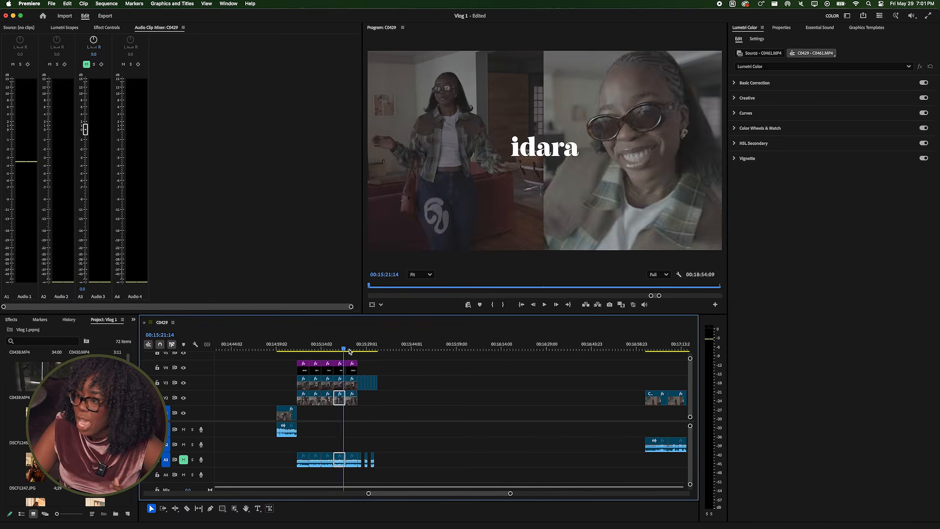
- Copy the graded V1 clip at 00:15:02:02 in the timeline
left_click(285, 348)
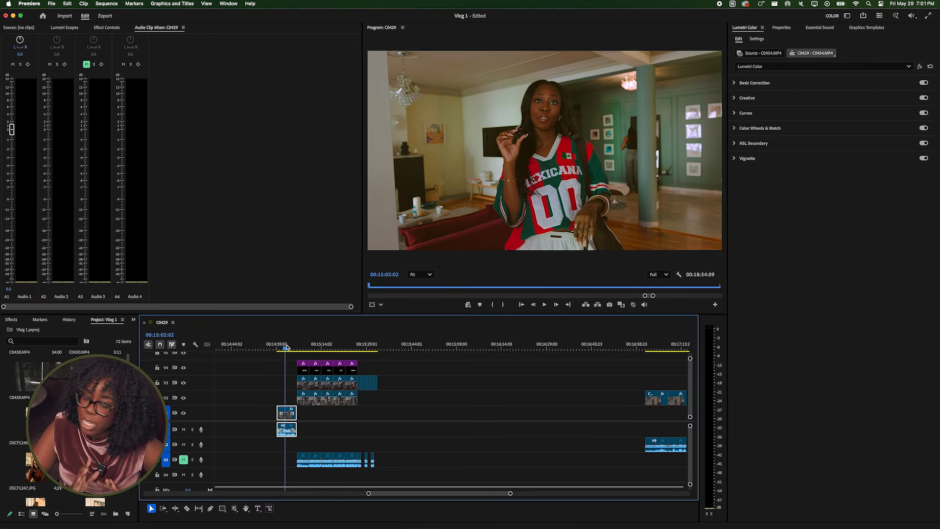
right_click(287, 413)
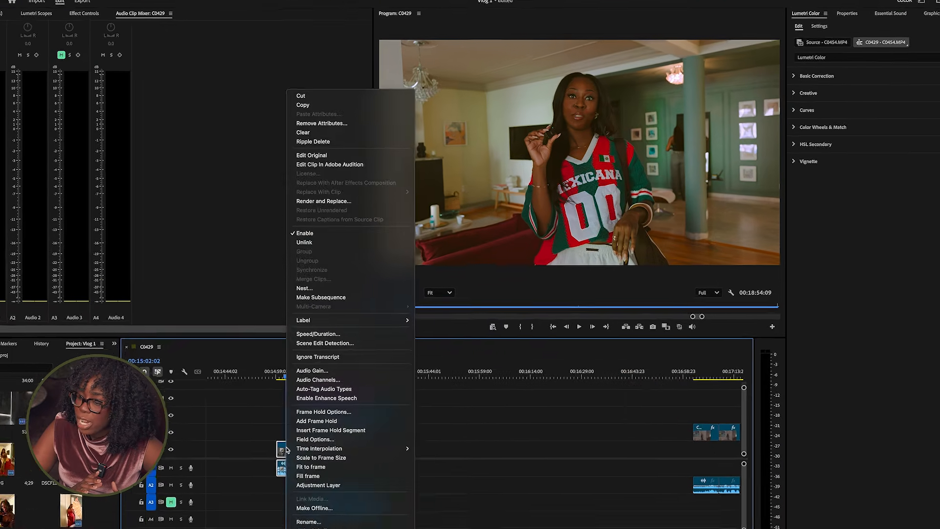
left_click(350, 89)
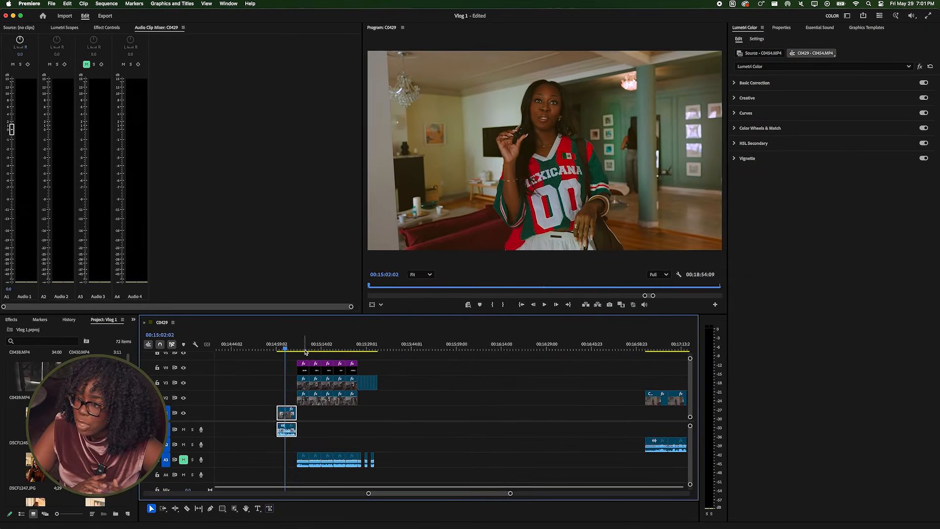
- Paste only the Lumetri Color attribute onto the first V3 clip at 00:15:08:05
key("super+v")
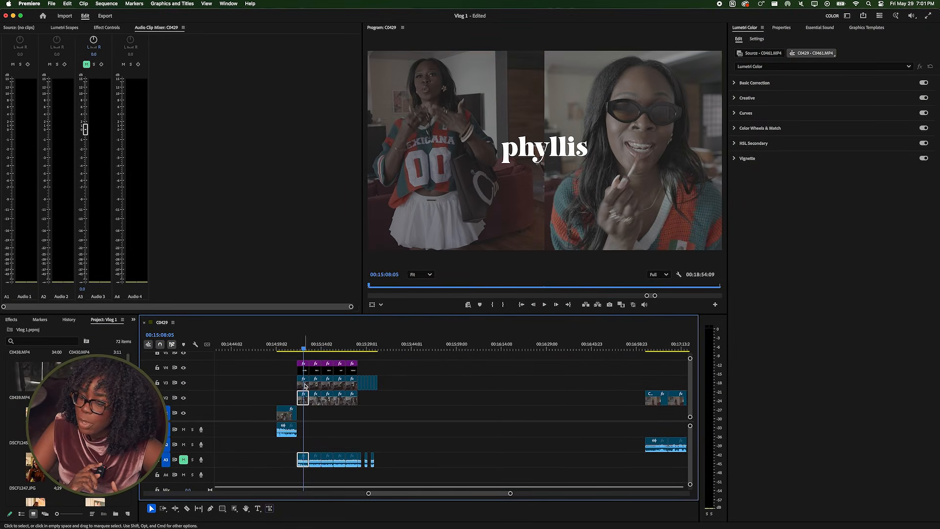
right_click(305, 386)
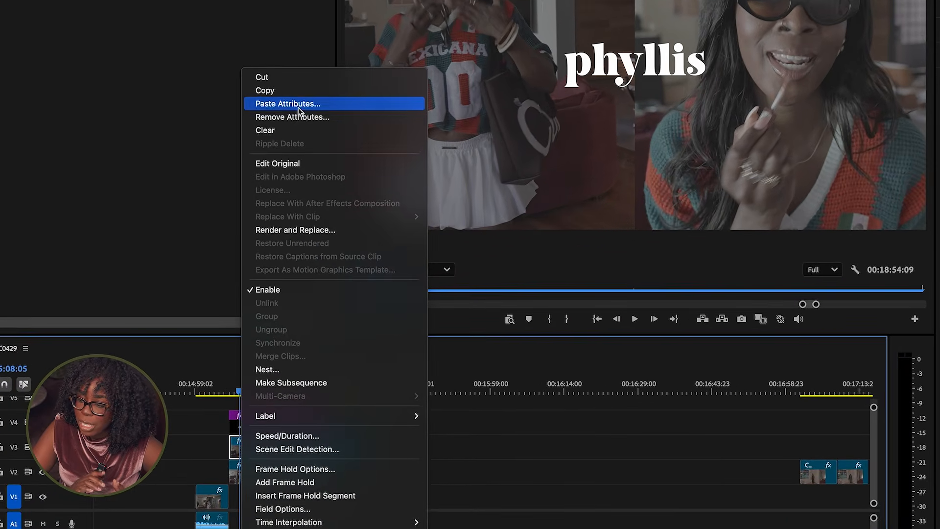
left_click(333, 181)
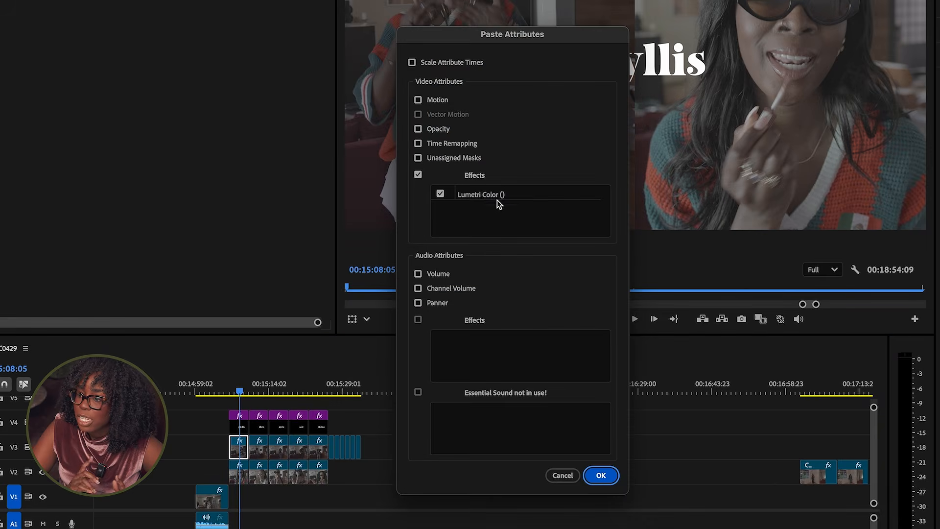
left_click(609, 474)
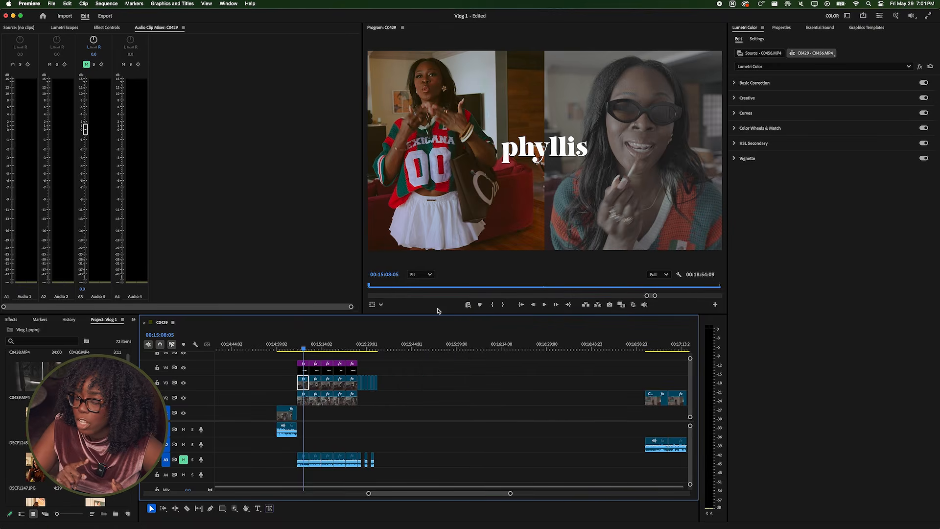
- Undo the single-clip paste and paste only the Lumetri Color attribute onto all the split-screen clips on V2 and V3 together
scroll(326, 417, "up", 1)
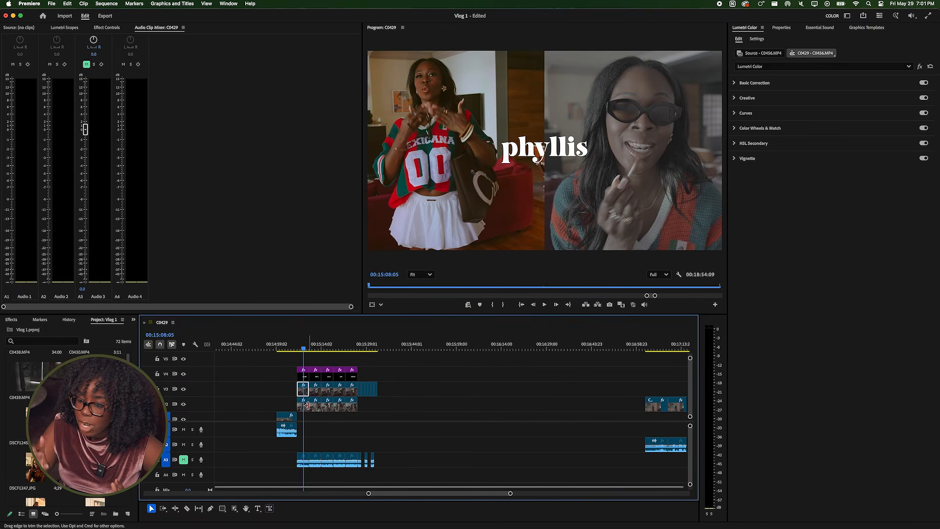
key("super+z")
left_click_drag(376, 410, 300, 383)
right_click(302, 388)
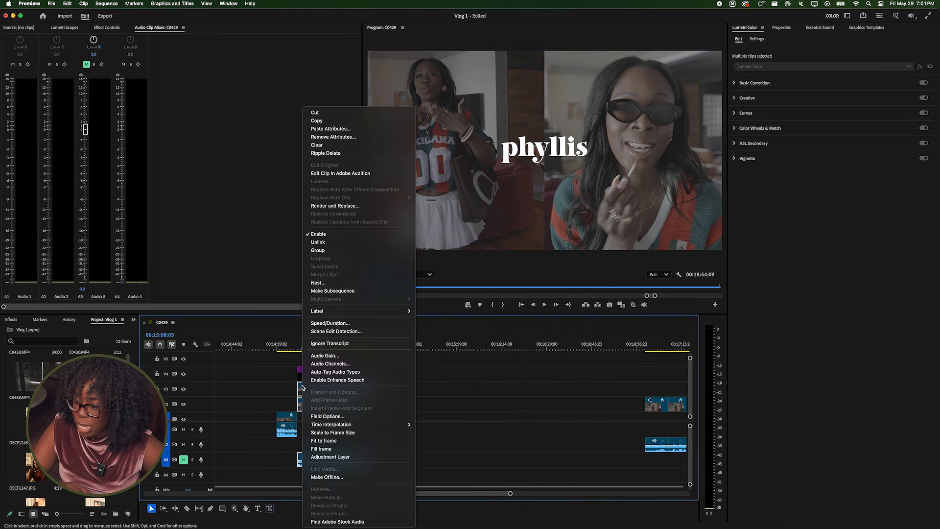
left_click(321, 129)
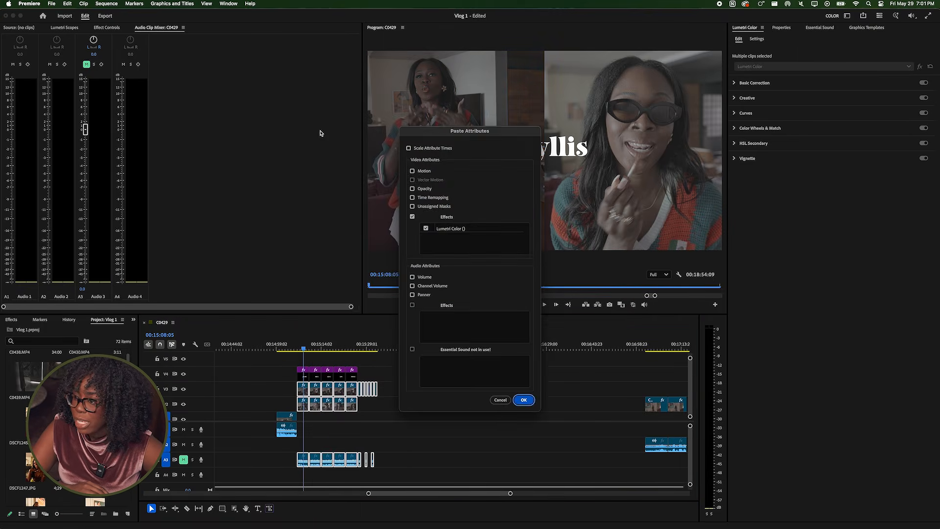
key("Return")
- Play from the end of the V1 clip into the split-screen section and set the first V2 clip's exposure to 0.3
left_click(289, 344)
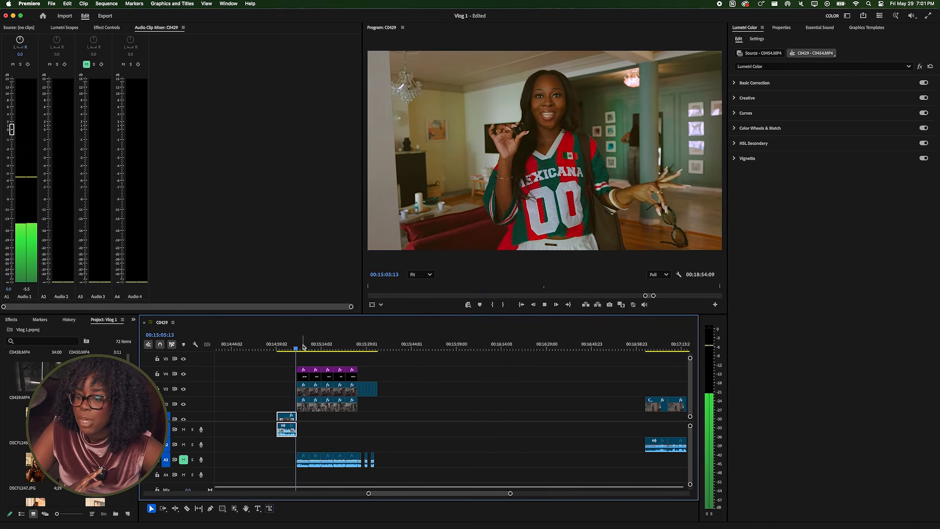
key("space")
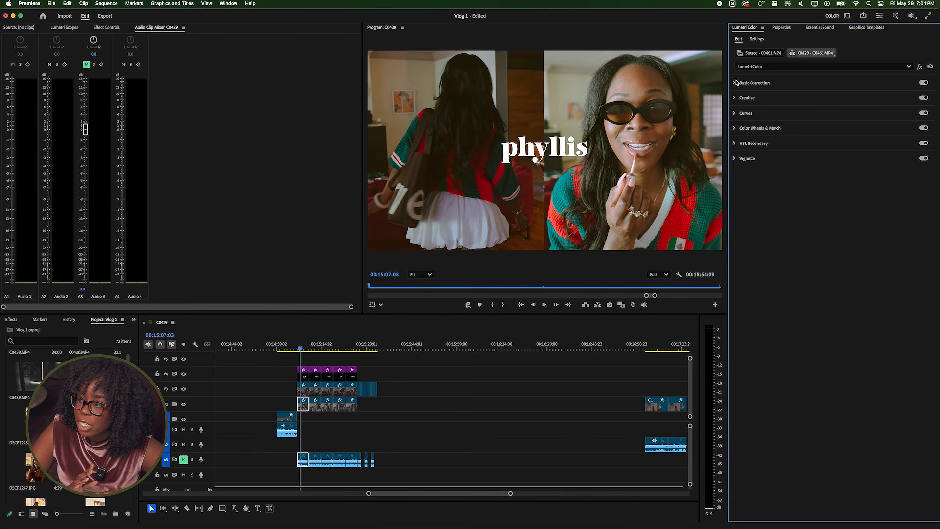
left_click_drag(856, 210, 850, 210)
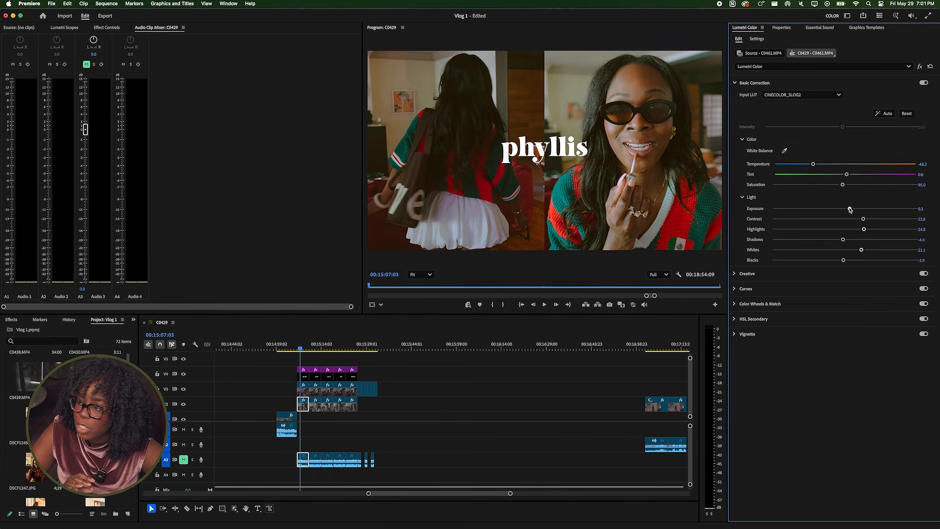
- Compare the V1 clip without and with its Basic Correction, Creative, Curves and Color Wheels adjustments, and play through into the split-screen clips
key("space")
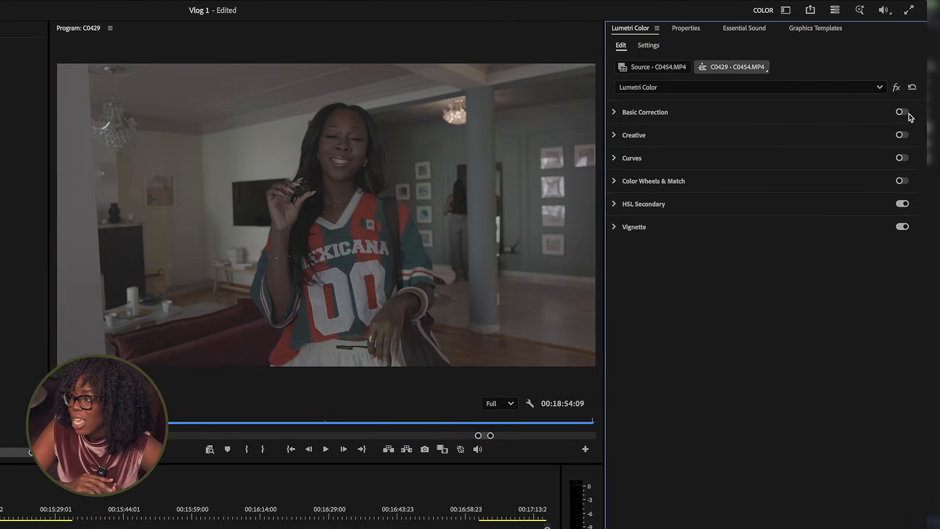
left_click(924, 84)
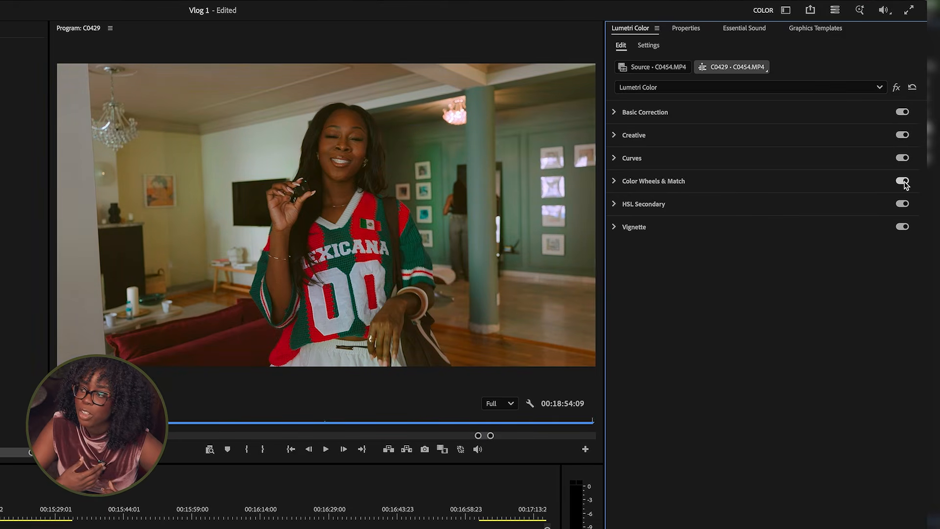
key("space")
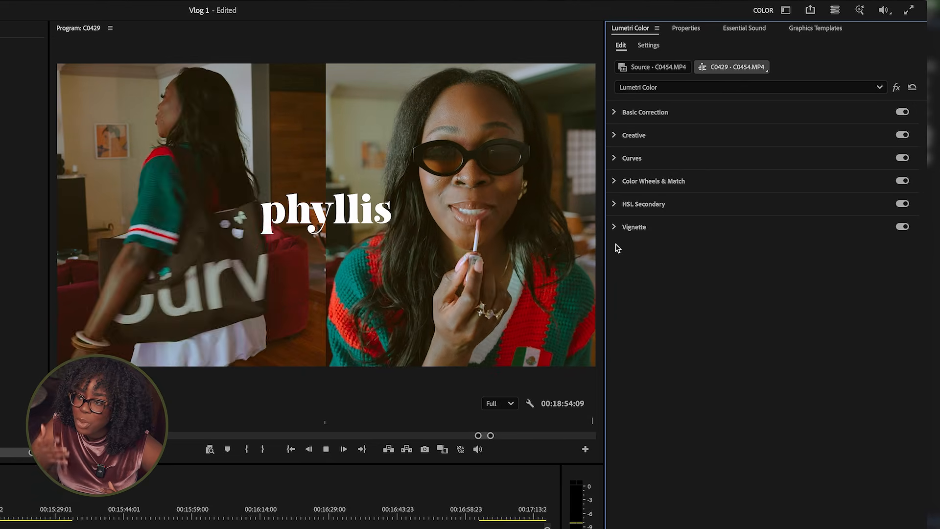
key("space")
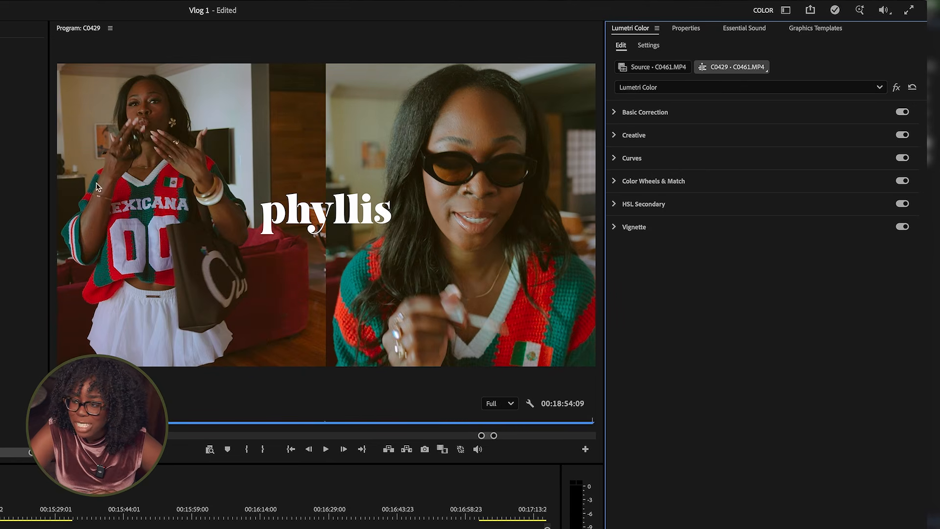